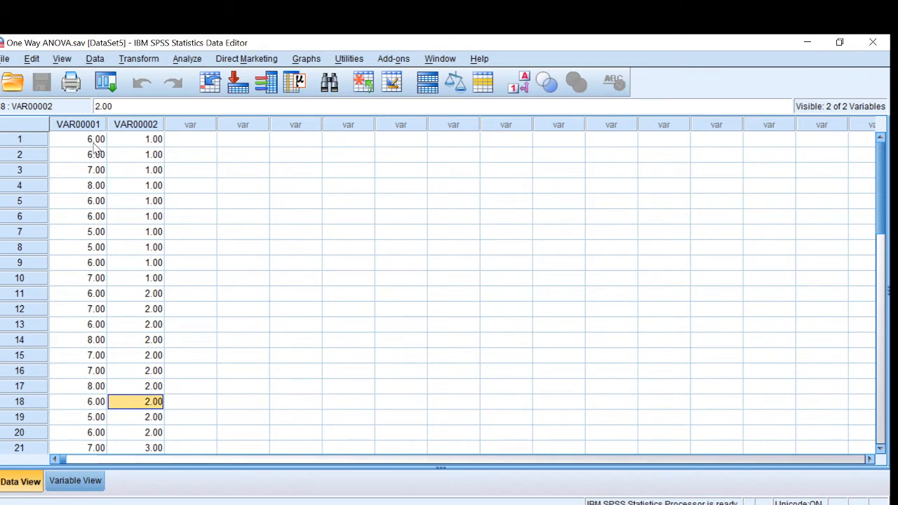
Step: Look through the case values in both columns of the data set down to the last rows
key("Down")
key("Down")
key("Down")
key("Down")
key("Down")
key("Down")
key("Down")
key("Down")
key("Down")
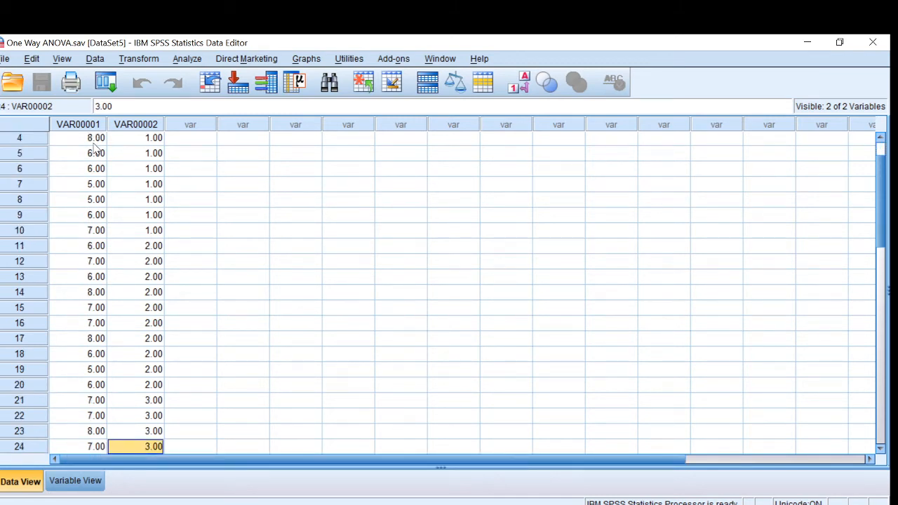
key("Down")
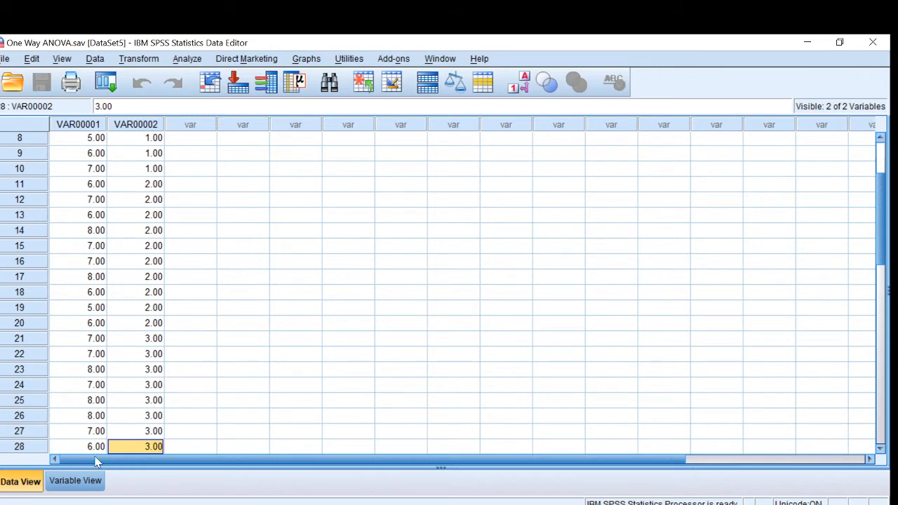
Step: Set the decimals of VAR00001 and VAR00002 to 0 and check the values in the data grid
left_click(87, 481)
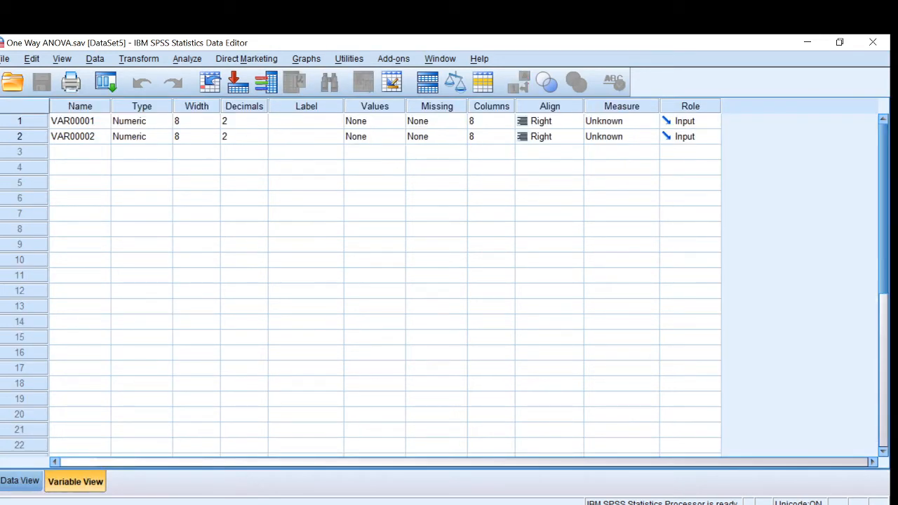
left_click(259, 122)
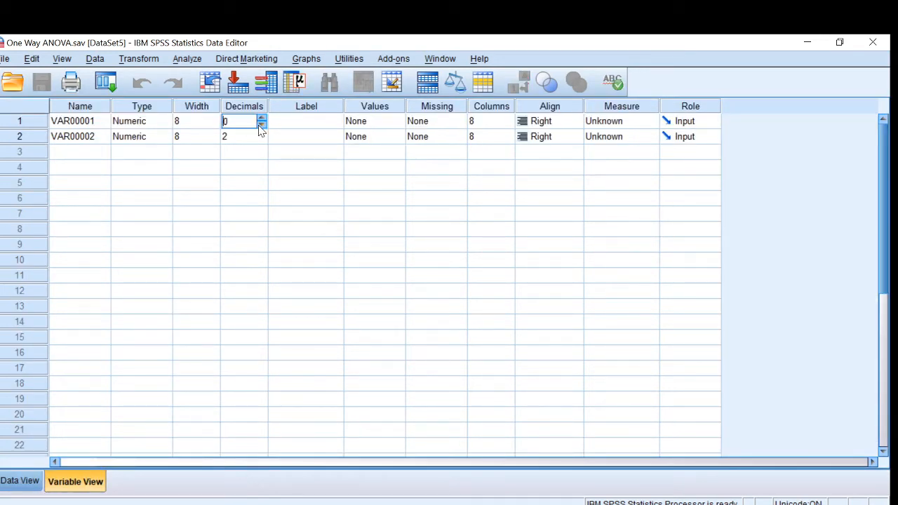
left_click(263, 142)
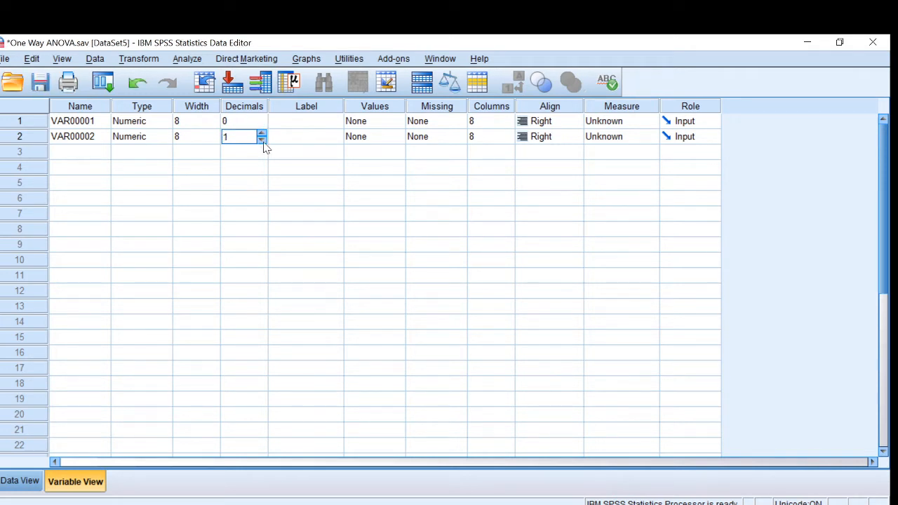
left_click(71, 125)
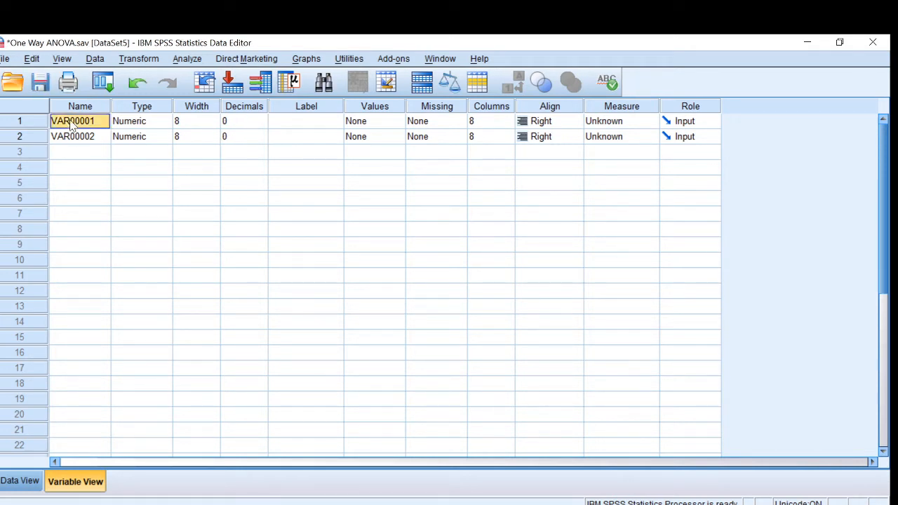
left_click(16, 482)
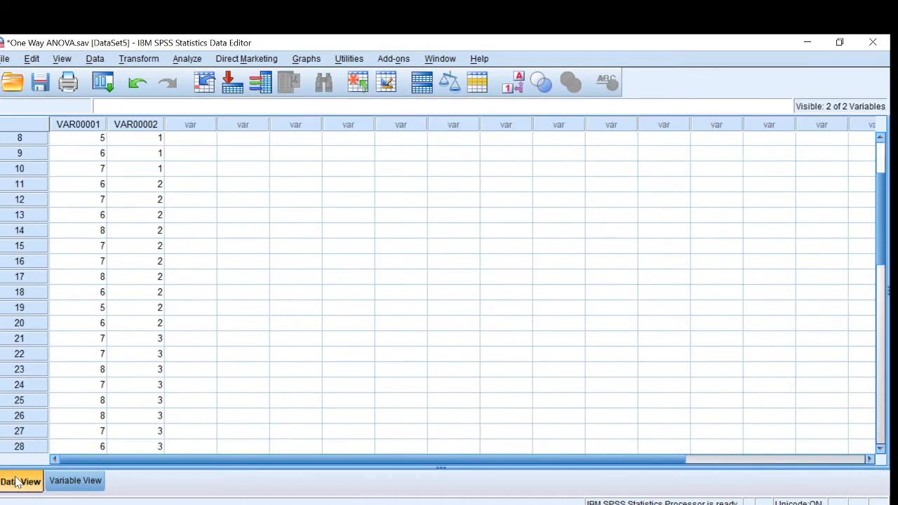
Step: Rename the first variable as Hasil_Belajar and the second as Pekerjaan_ortu
left_click(68, 484)
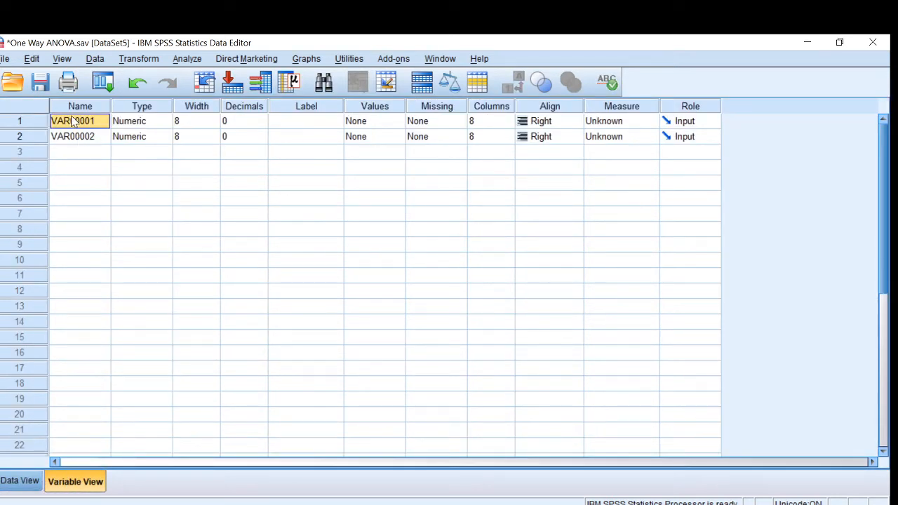
type("Hasil_Belajar")
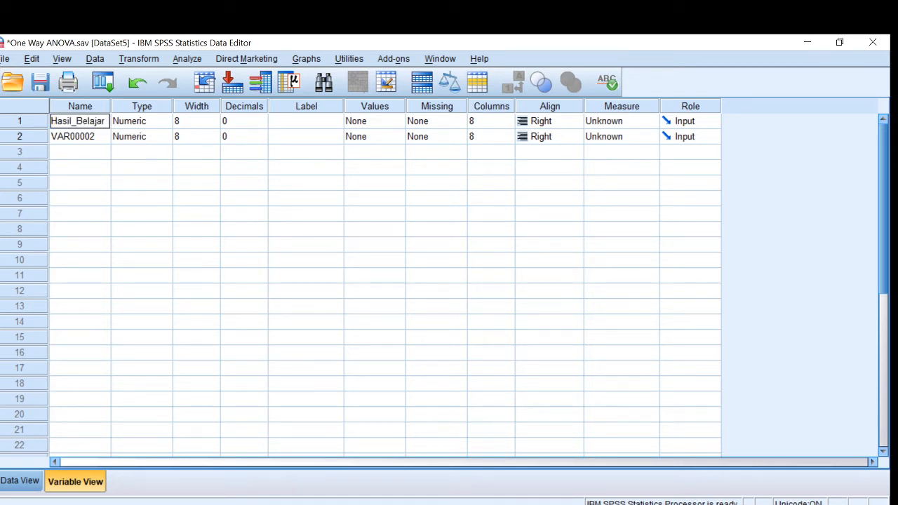
key("Return")
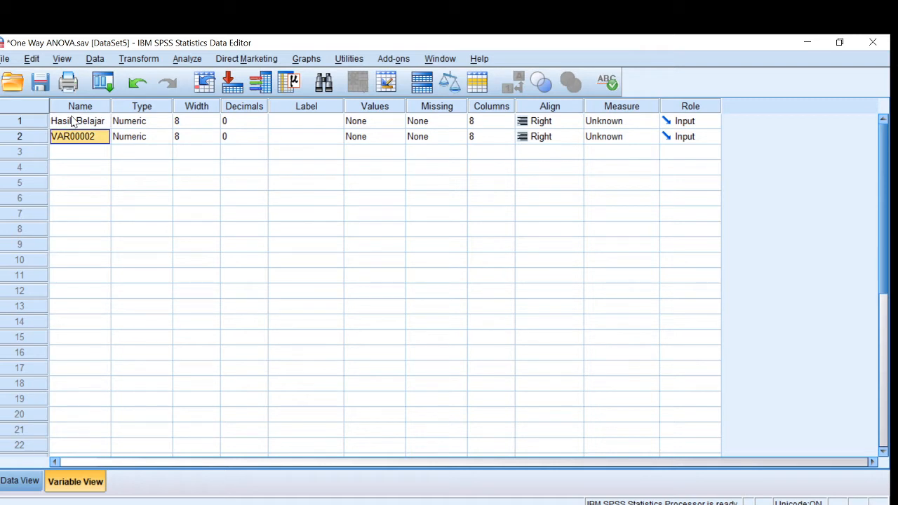
type("Pekerjaan")
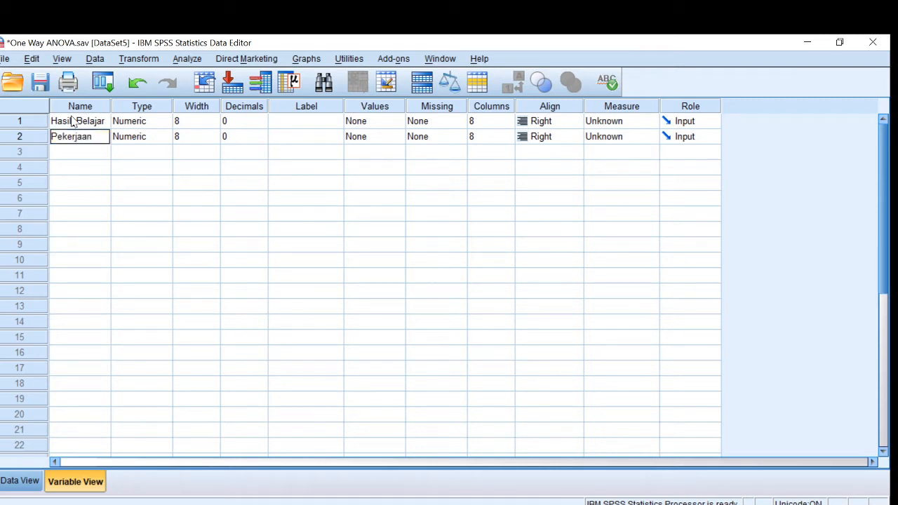
type("_ortu")
key("Return")
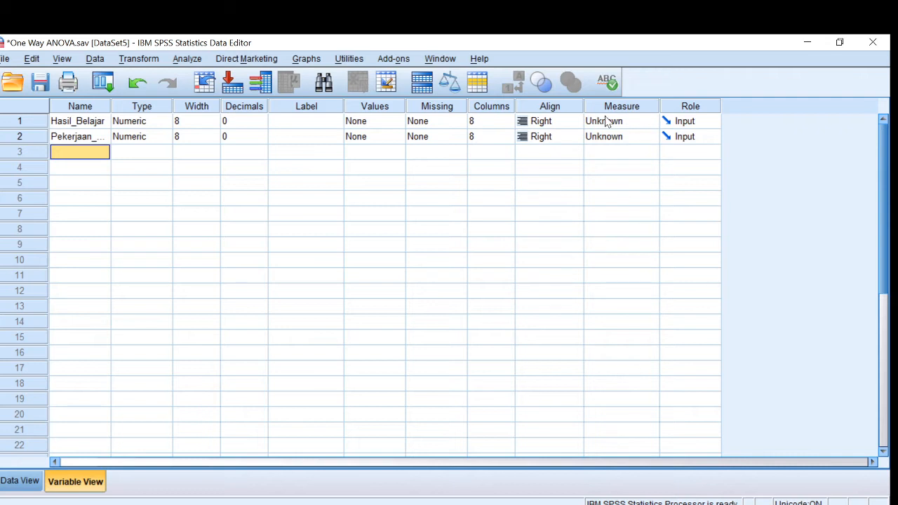
Step: Set the measurement level of Hasil_Belajar to Scale and of Pekerjaan_ortu to Nominal
left_click(682, 124)
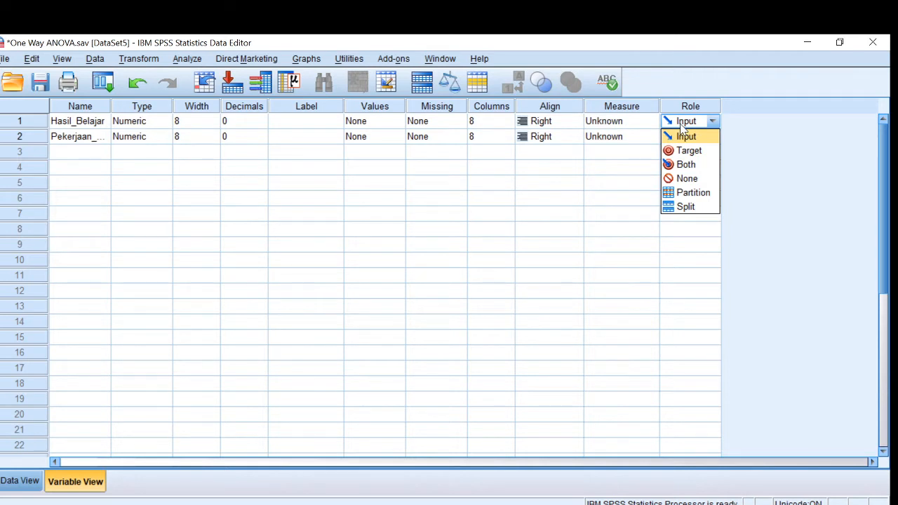
left_click(647, 126)
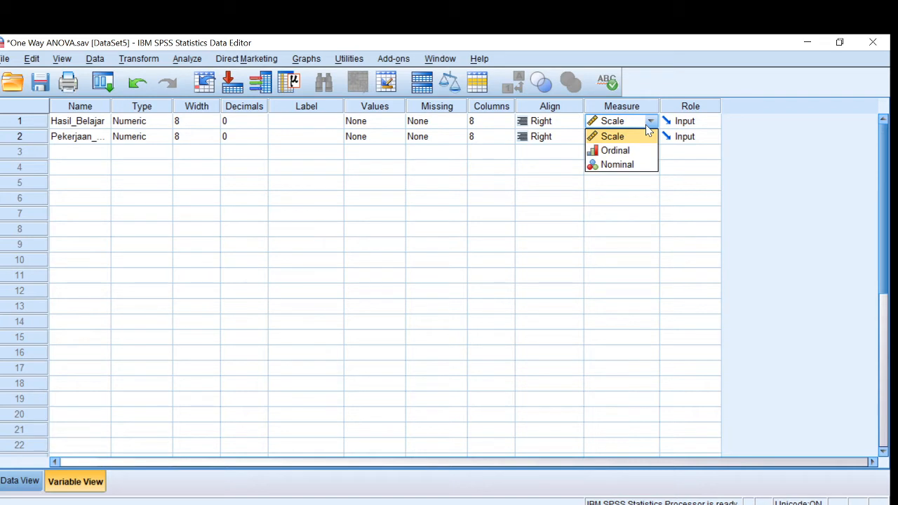
left_click(633, 136)
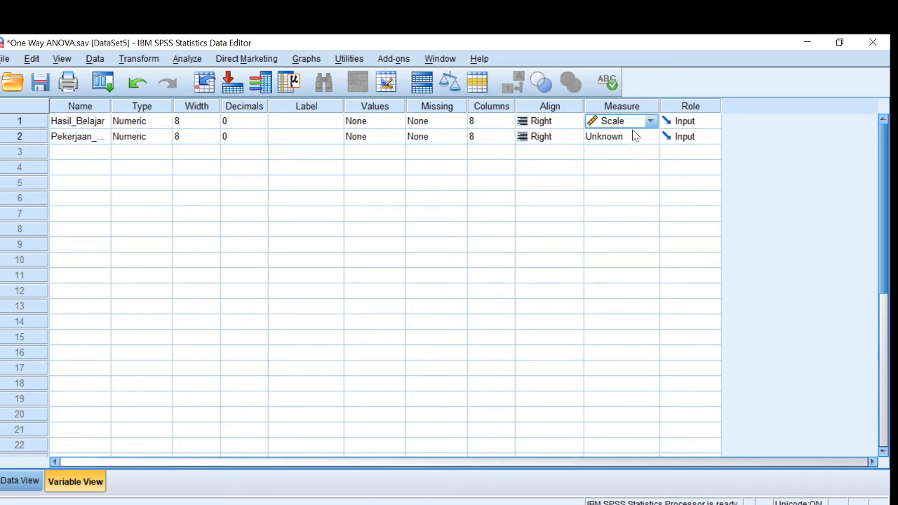
left_click(635, 138)
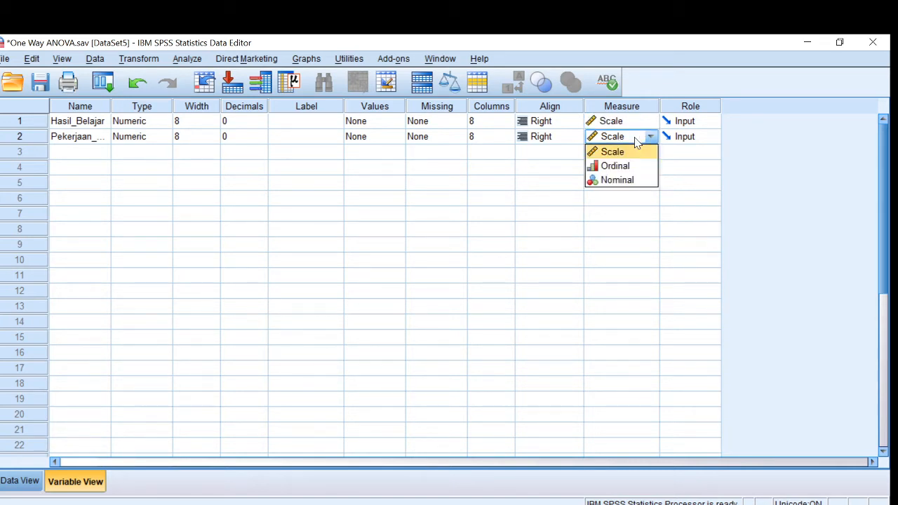
left_click(618, 180)
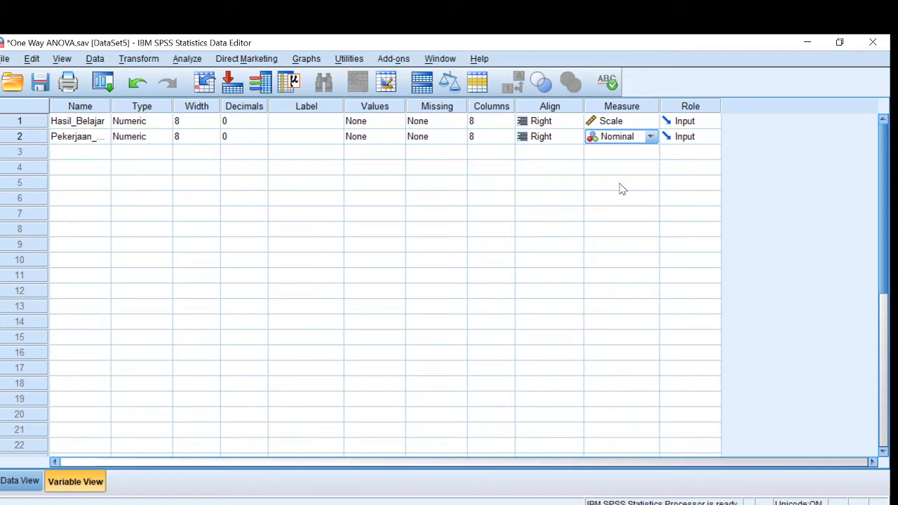
left_click(487, 168)
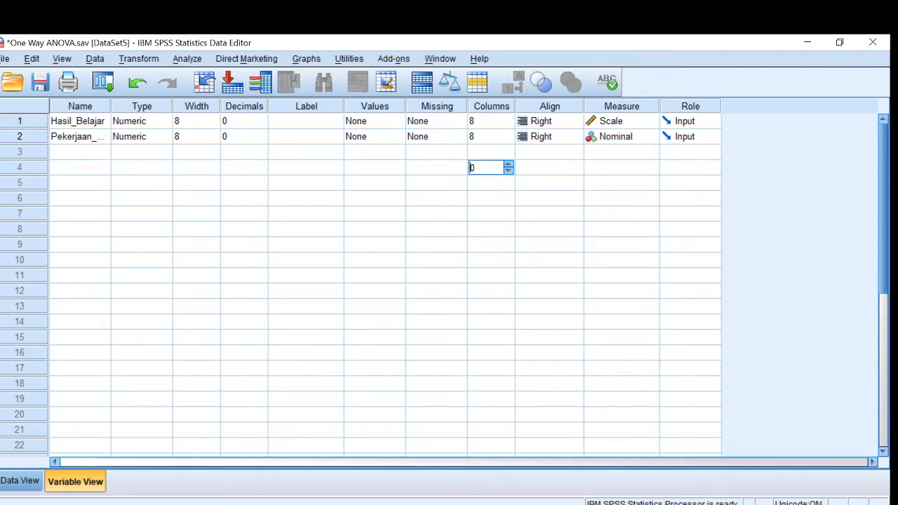
Step: Set up a One-Way ANOVA with Hasil_Belajar as the dependent variable and Pekerjaan_ortu as the factor
left_click(22, 484)
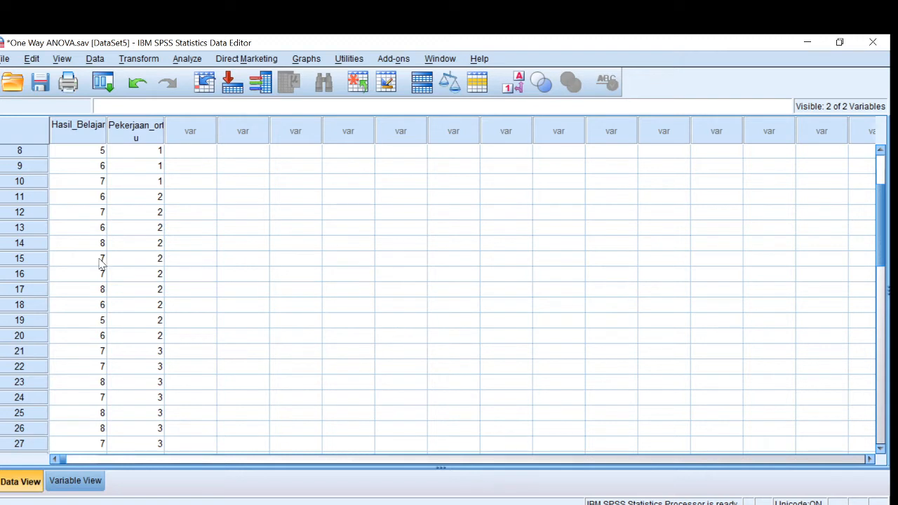
left_click(187, 60)
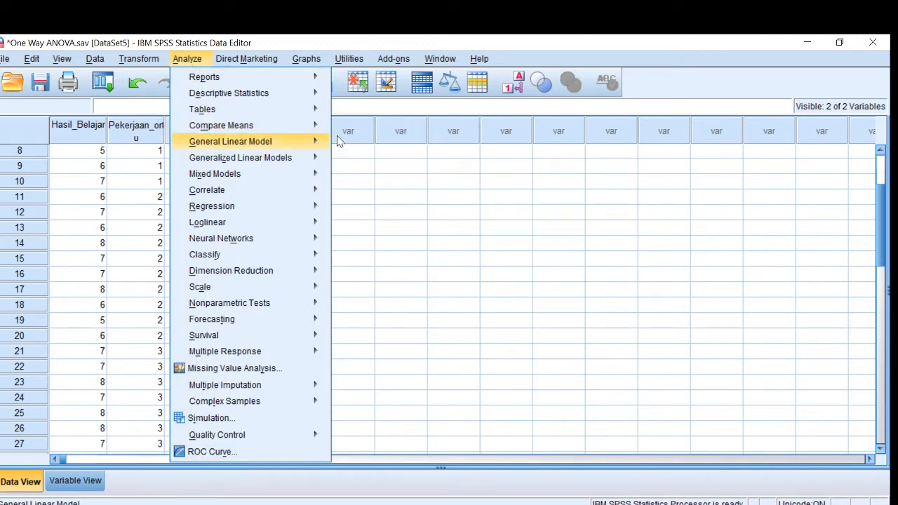
mouse_move(315, 141)
mouse_move(302, 125)
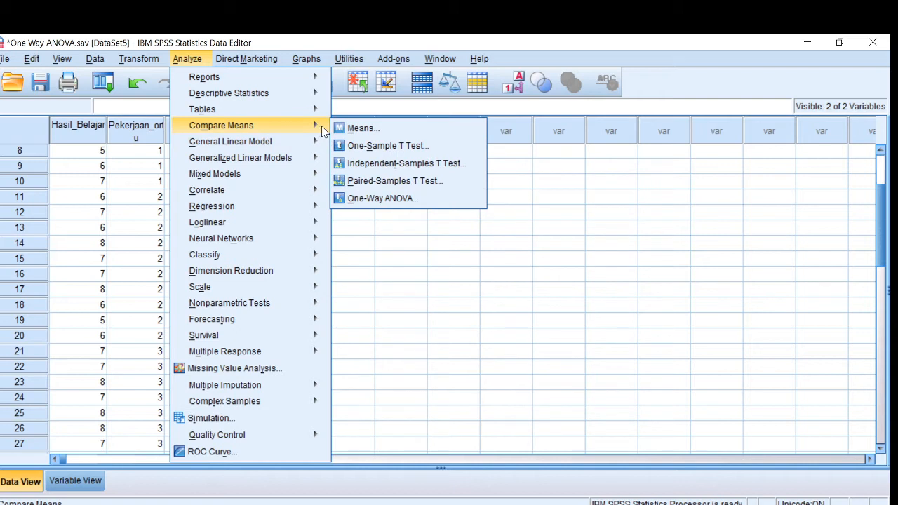
left_click(384, 200)
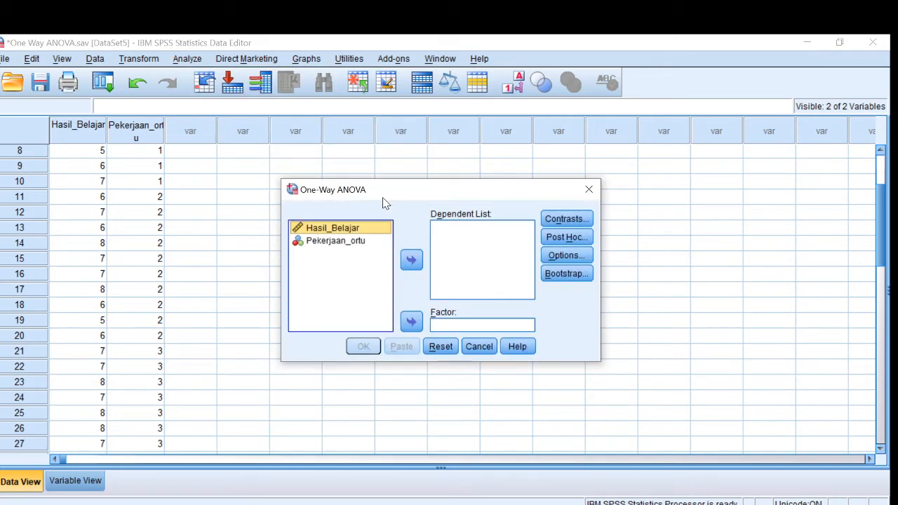
left_click(412, 261)
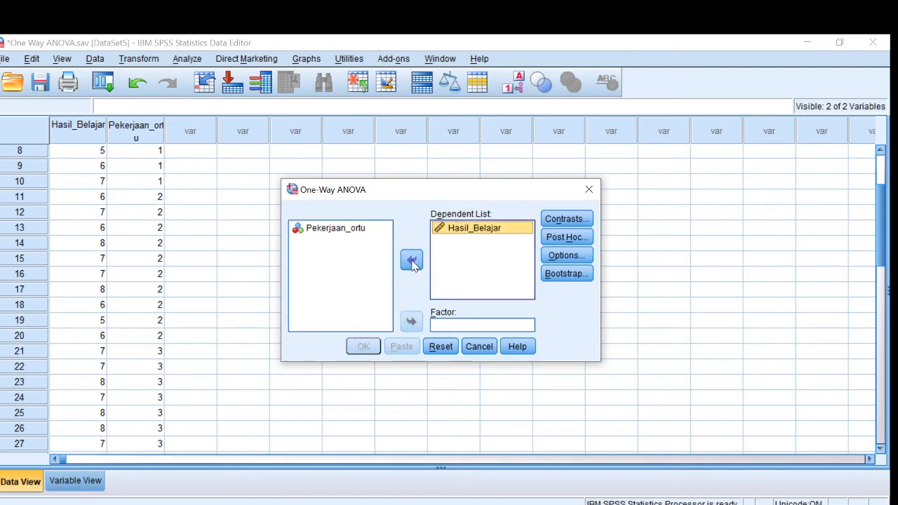
left_click(324, 232)
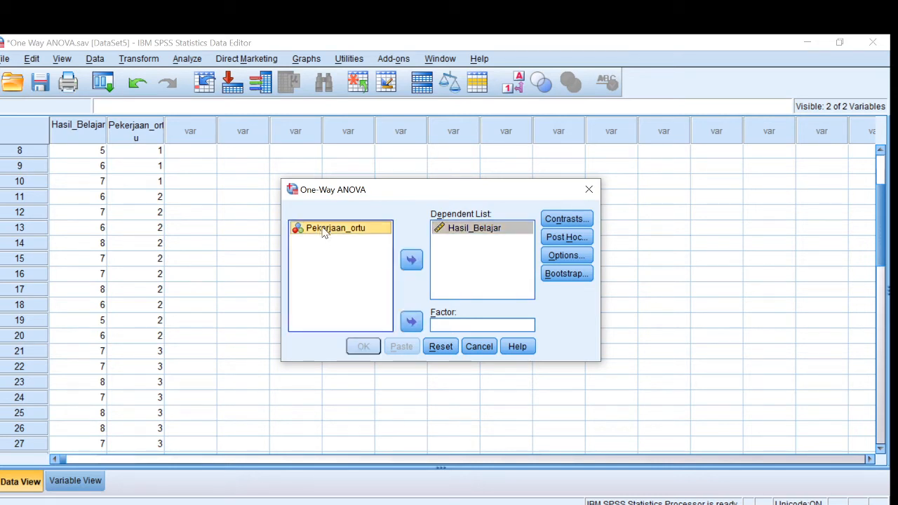
left_click(411, 324)
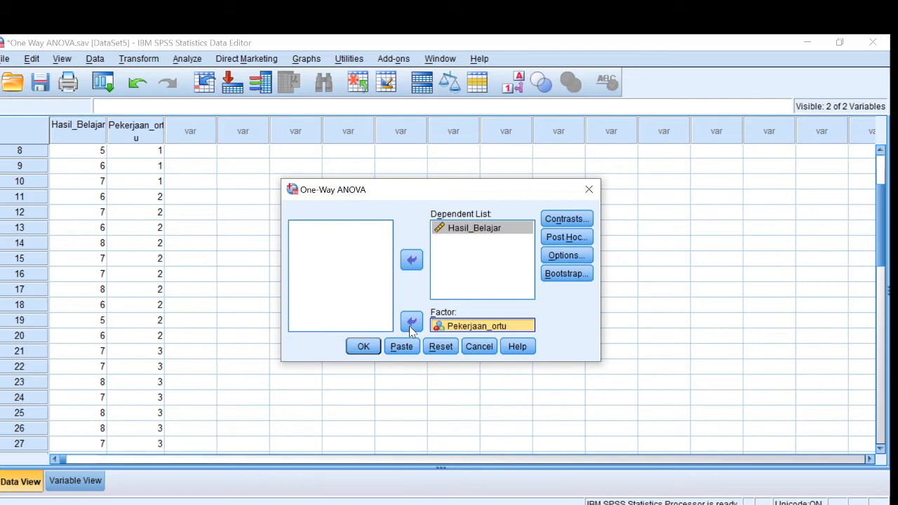
Step: Include descriptive statistics and the homogeneity of variance test in the ANOVA options
left_click(583, 259)
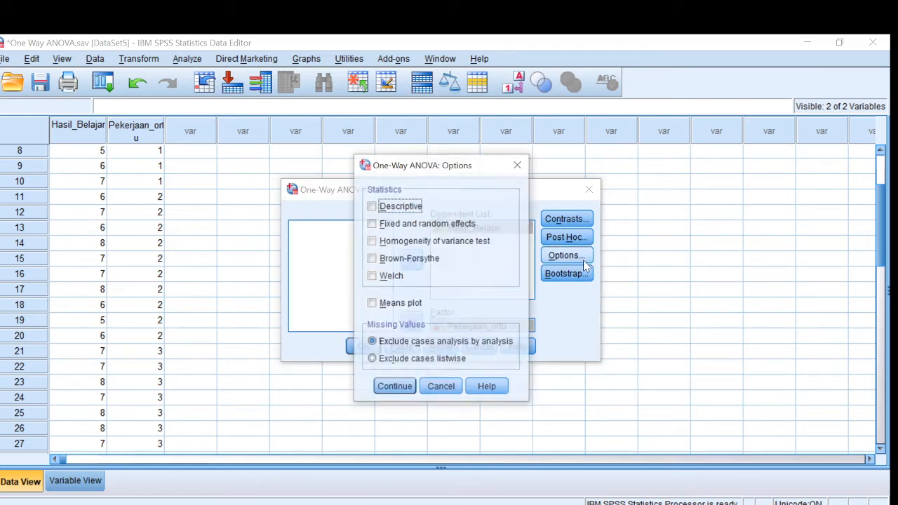
left_click(373, 207)
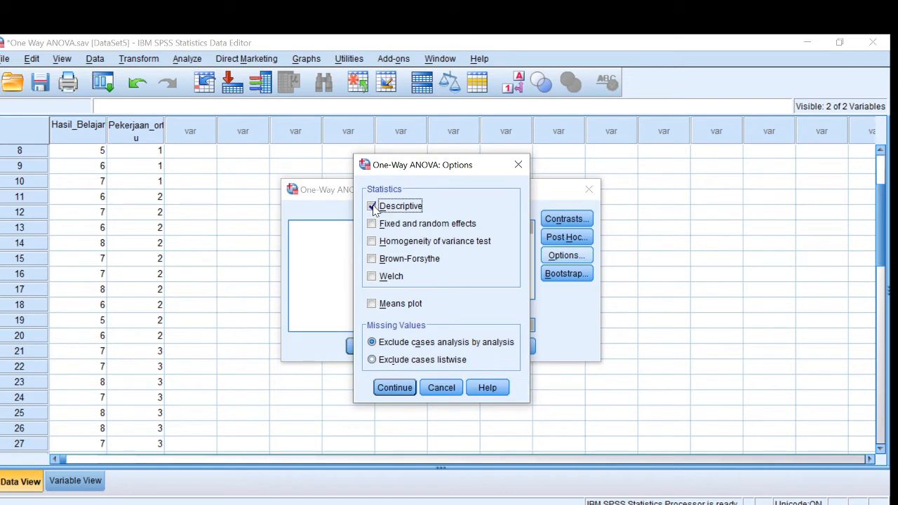
left_click(373, 241)
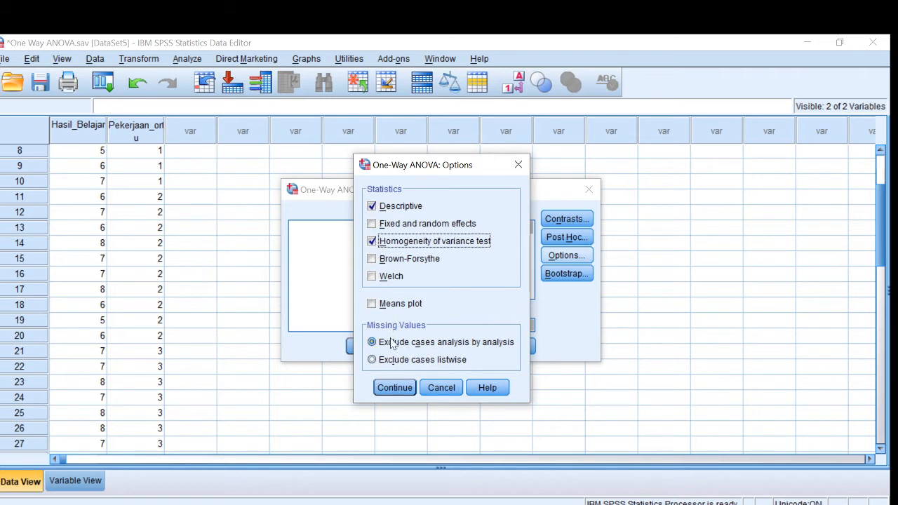
left_click(395, 388)
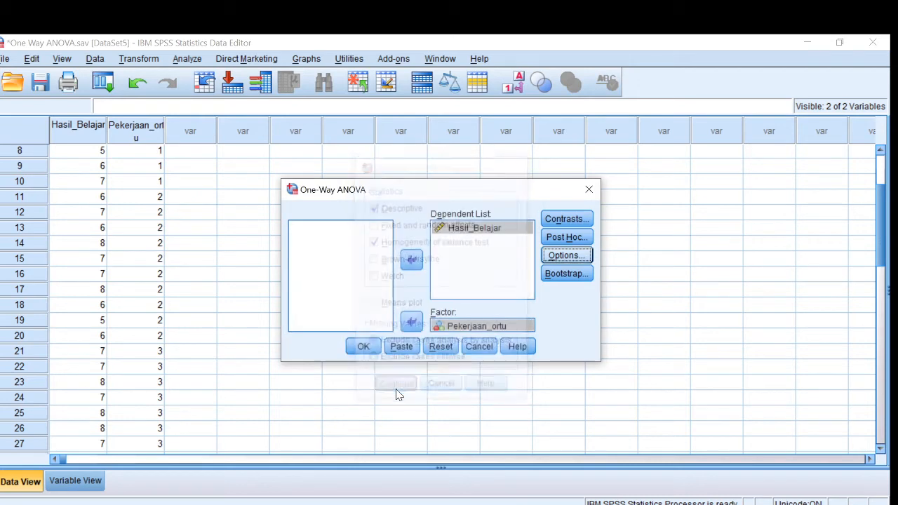
Step: Add the Bonferroni, Tukey and Games-Howell post hoc comparisons and run the One-Way ANOVA
left_click(567, 238)
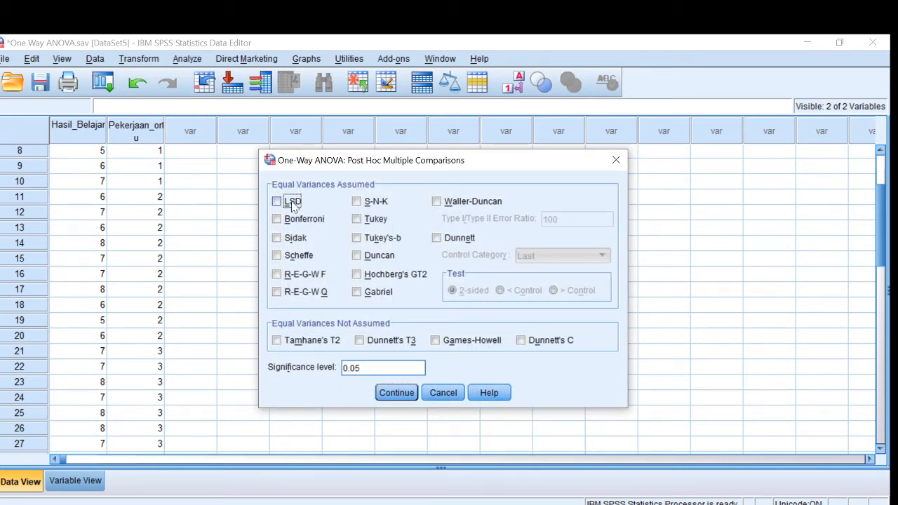
left_click(278, 219)
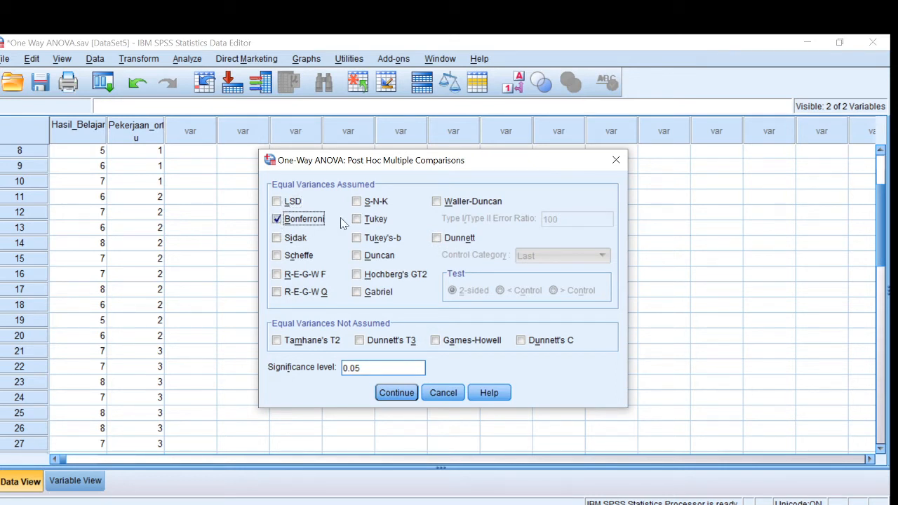
left_click(365, 219)
left_click(435, 341)
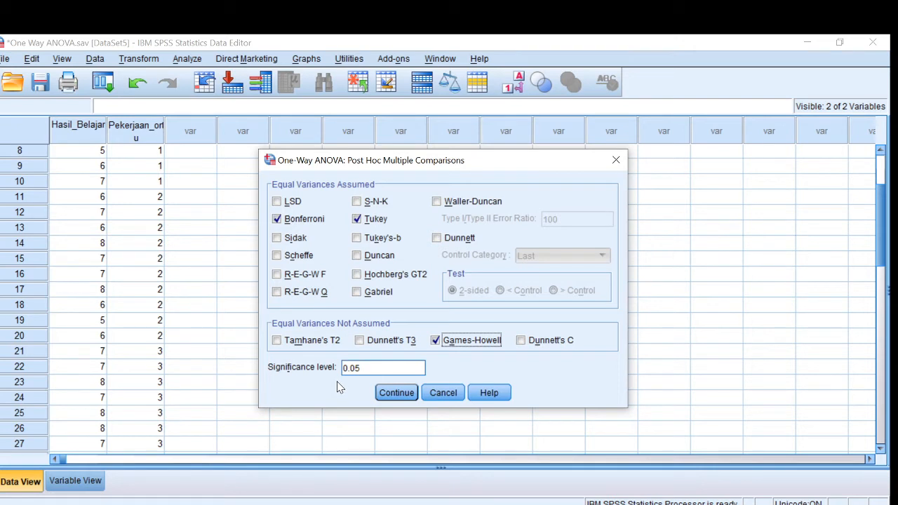
left_click(398, 394)
left_click(398, 395)
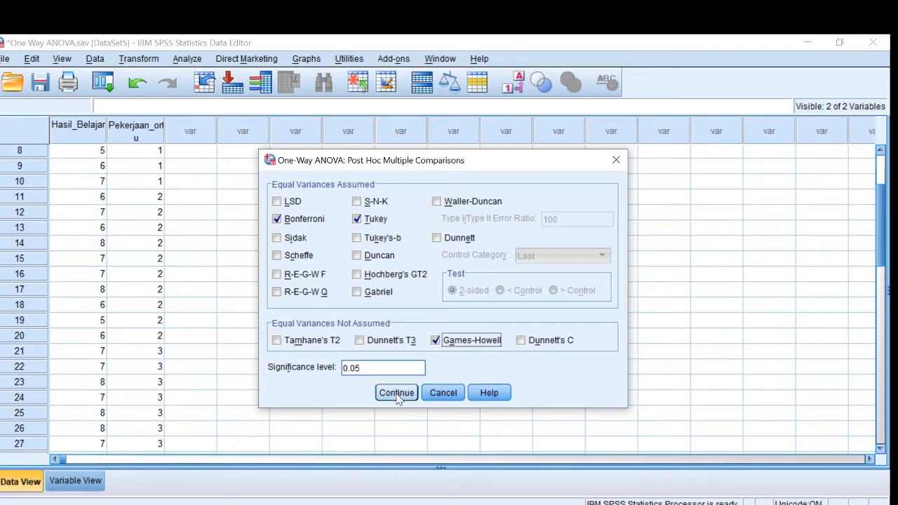
left_click(397, 394)
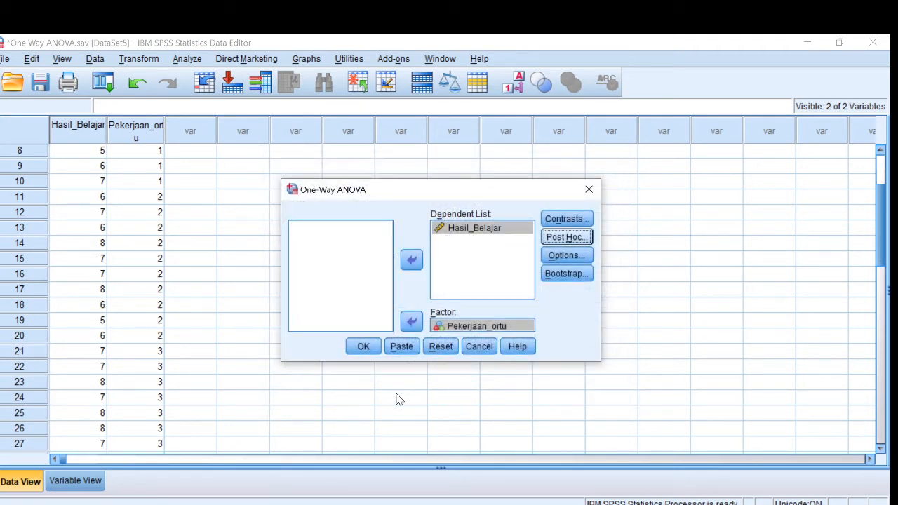
left_click(363, 347)
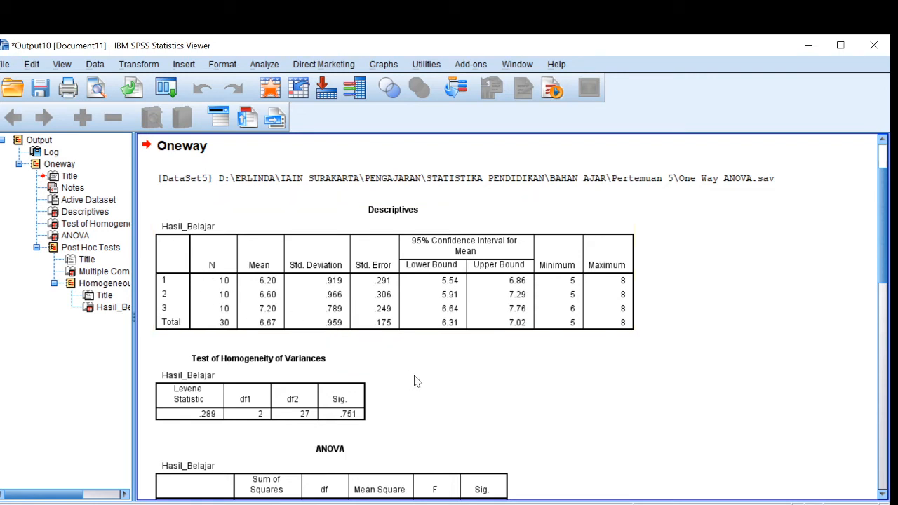
Step: Examine the homogeneity of variances test and the ANOVA table for Hasil_Belajar in the Oneway output
key("Down")
key("Down")
key("Down")
key("Down")
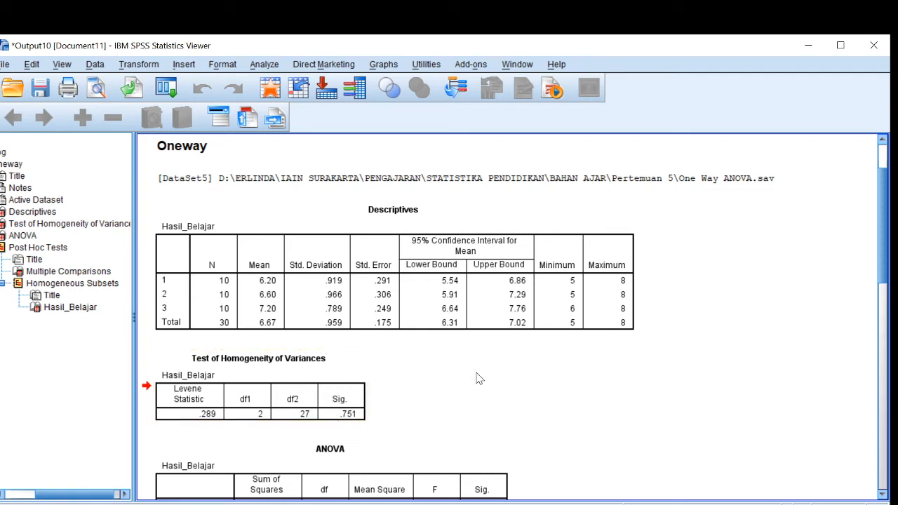
scroll(555, 405, "down", 5)
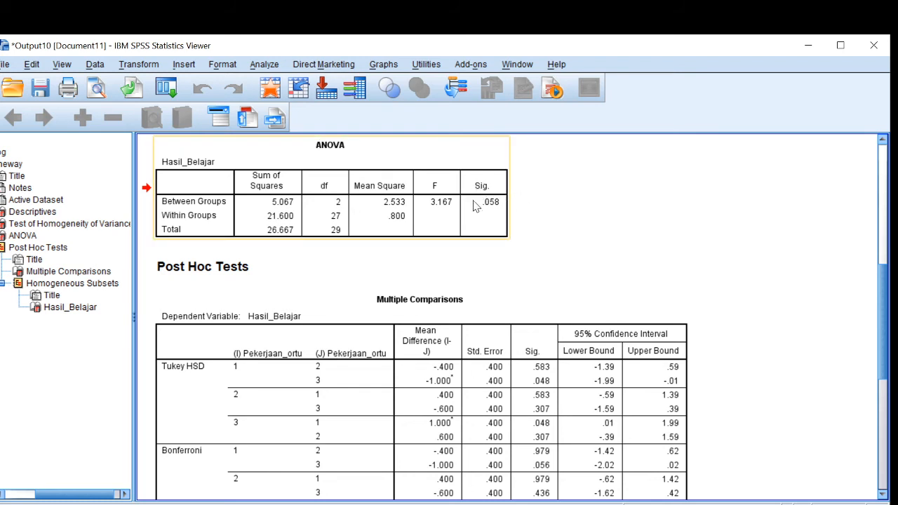
Step: Switch to the Statistik Pertemuan 5 presentation in PowerPoint, consult the Kriteria Keputusan slide, and return to the SPSS ANOVA output
mouse_move(566, 503)
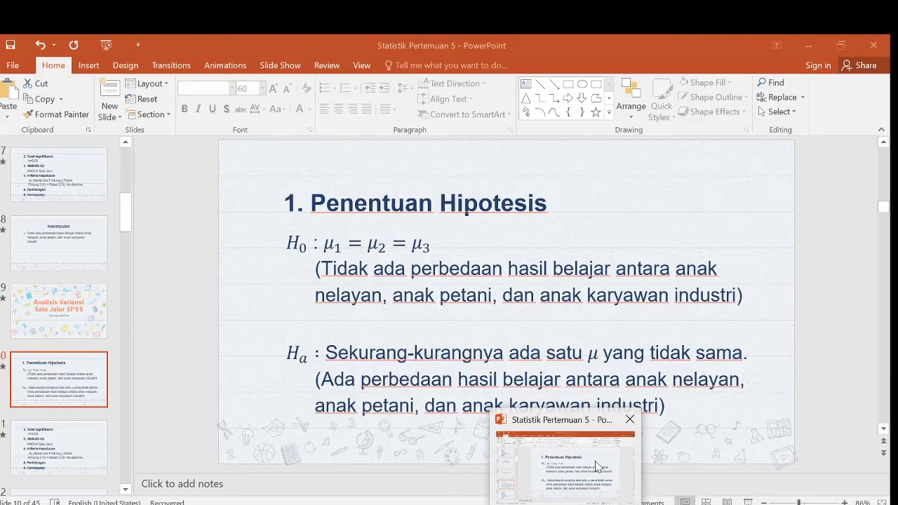
left_click(595, 465)
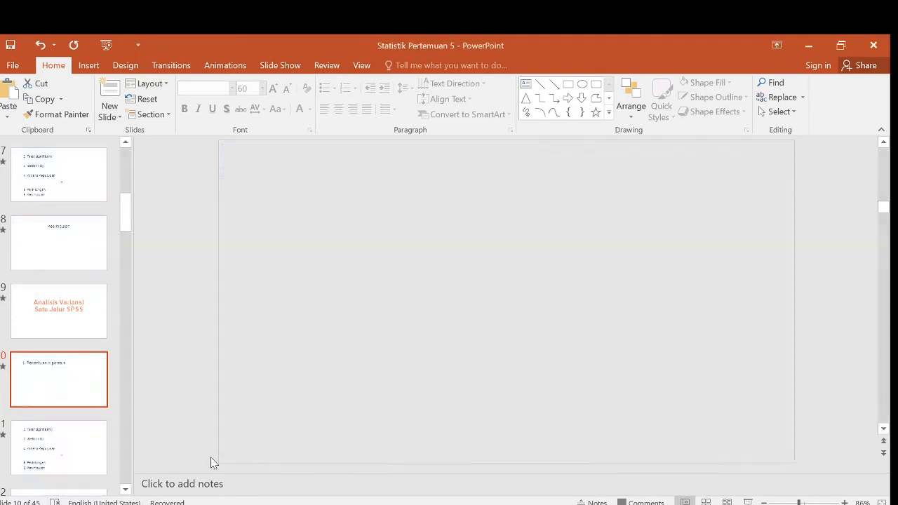
left_click(77, 452)
key("Down")
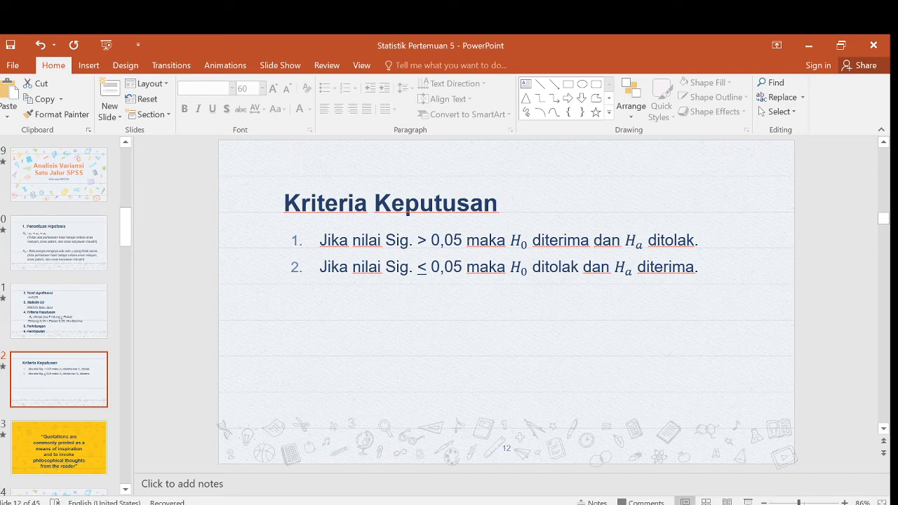
mouse_move(641, 500)
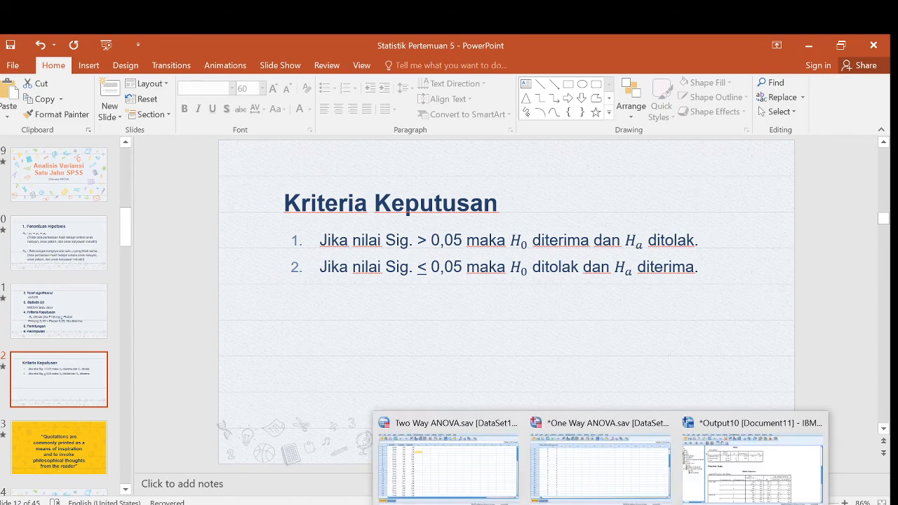
left_click(733, 468)
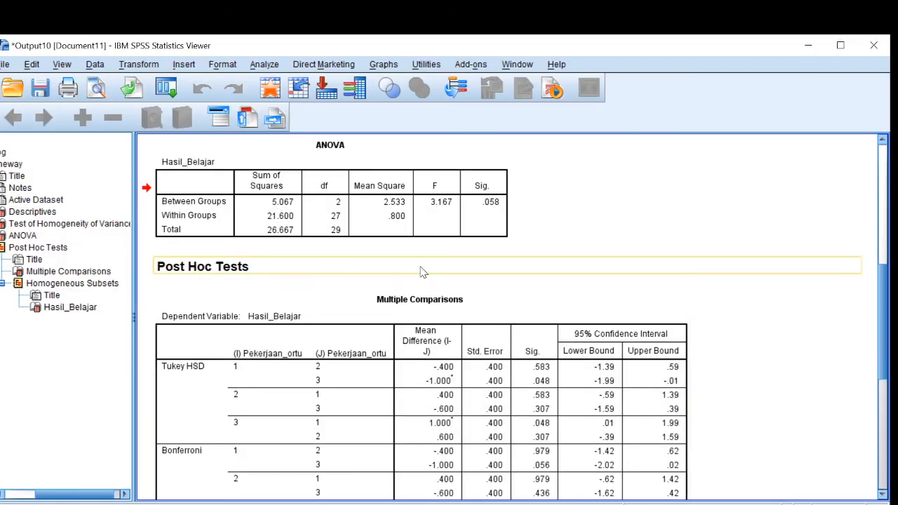